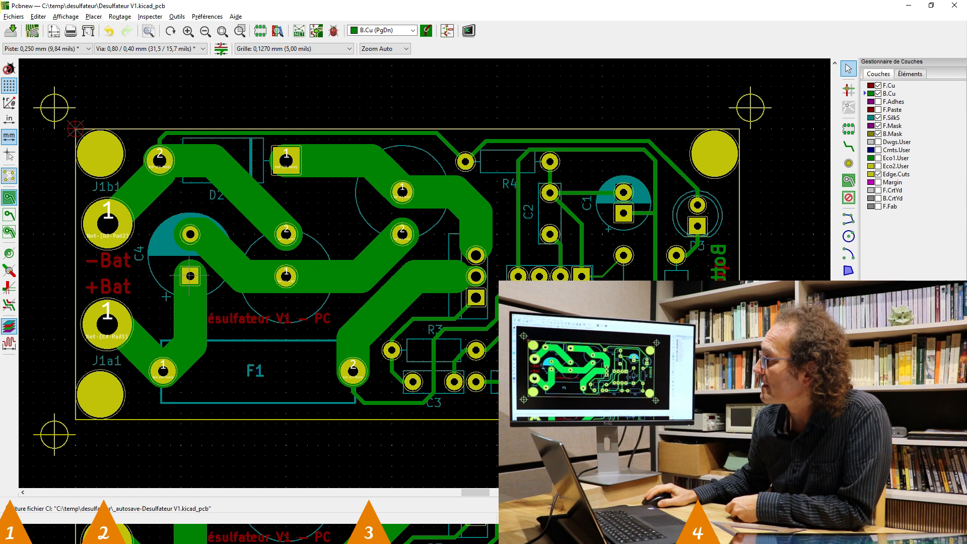
# Change the layer of the "-Bat" text from F.Cu to F.SilkS.
pyautogui.click(110, 263)
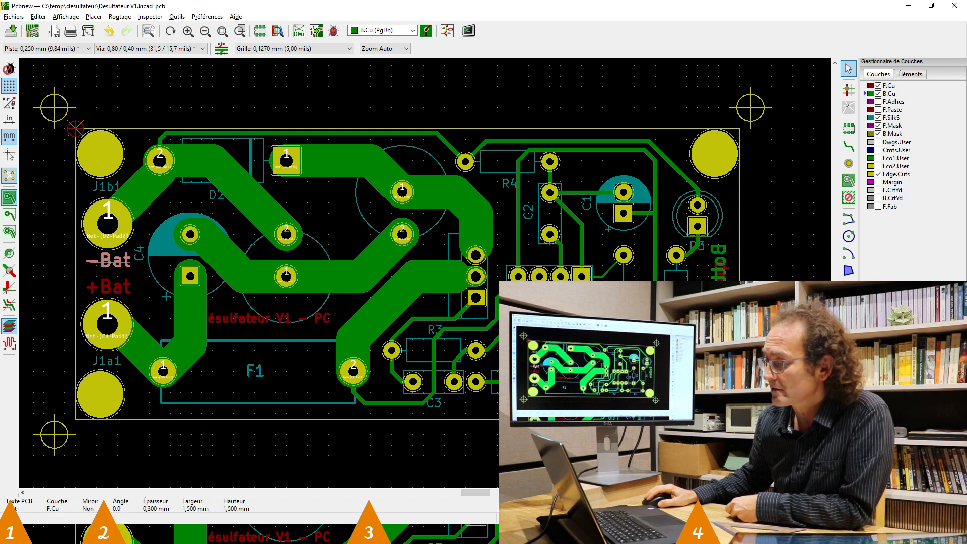
pyautogui.press('e')
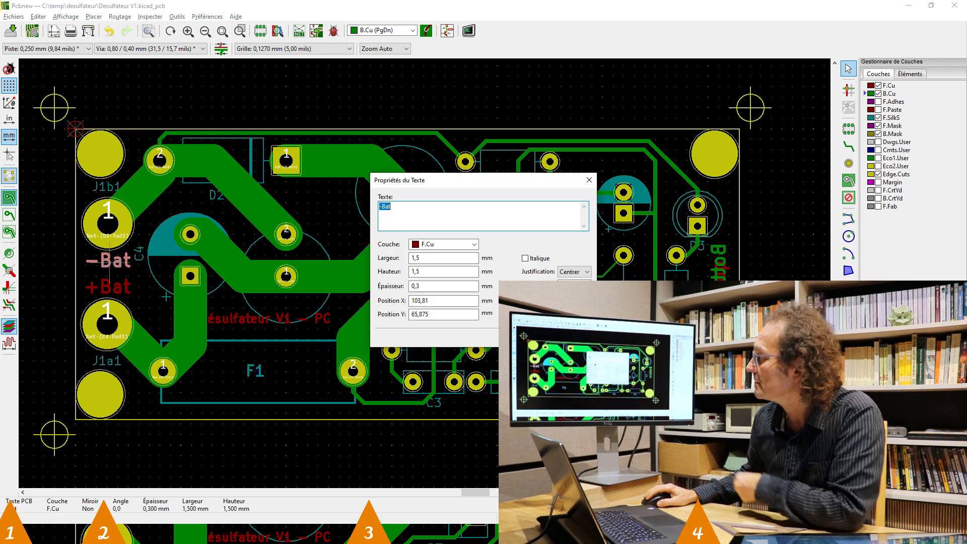
pyautogui.click(474, 244)
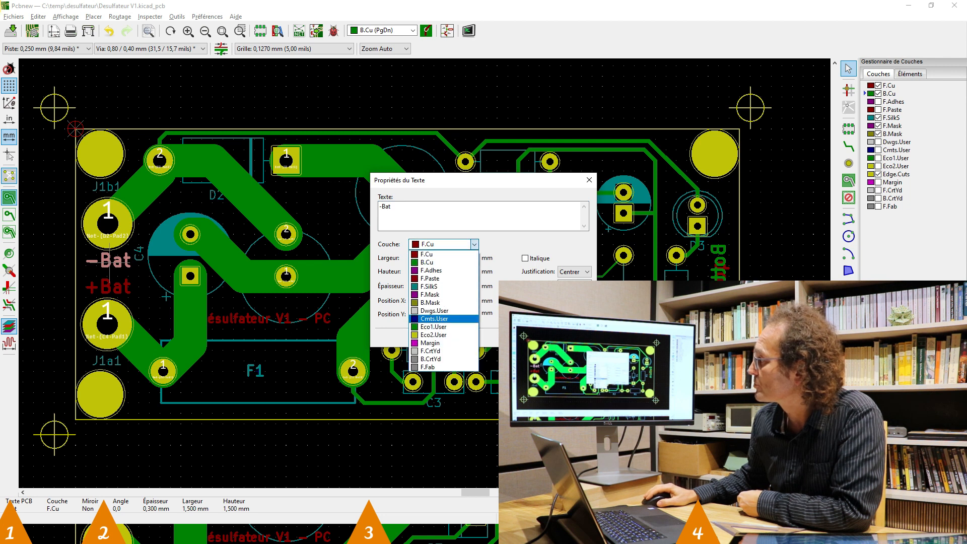
pyautogui.press('Return')
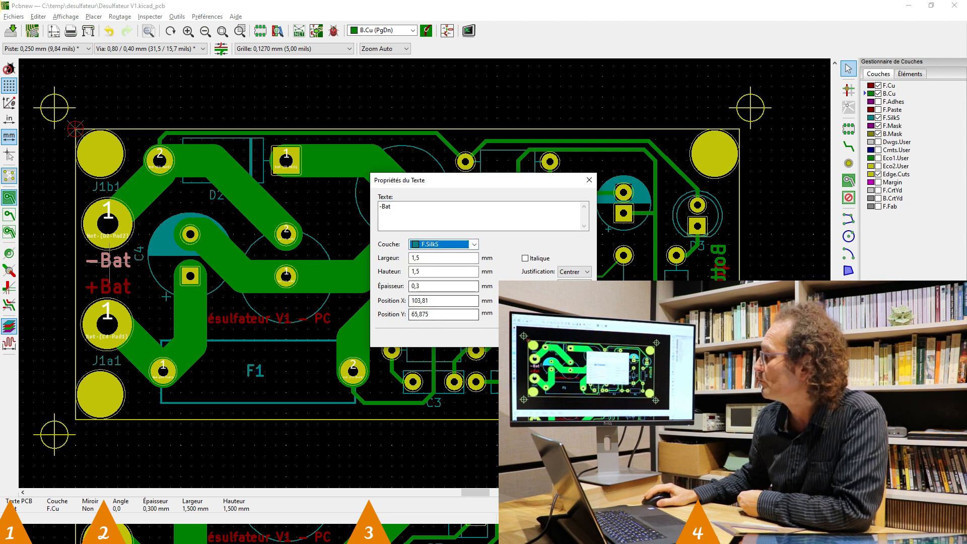
pyautogui.press('Return')
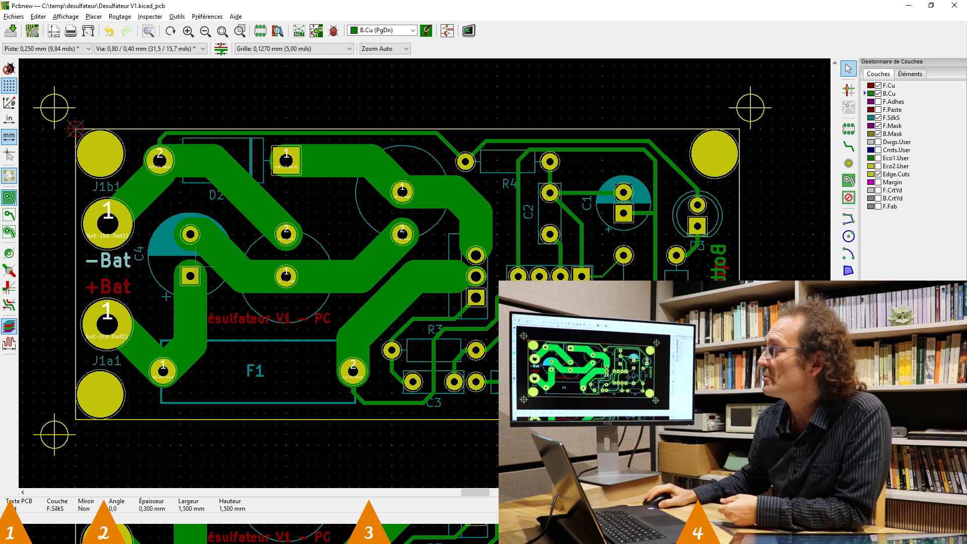
# Shift the diagonal segments of the wide B.Cu track on both sides of L2's pad 1 closer to that pad, keeping them connected.
pyautogui.click(379, 258)
pyautogui.press('g')
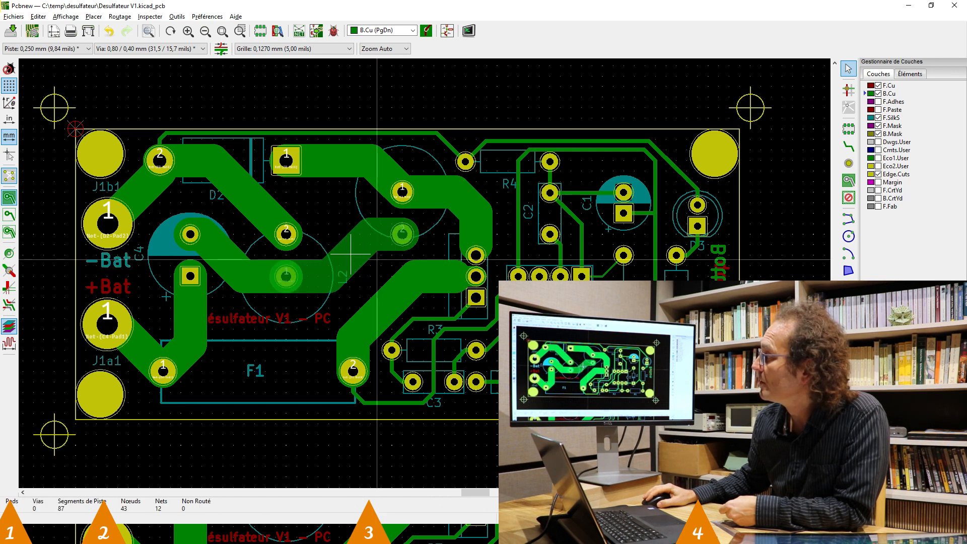
pyautogui.click(346, 252)
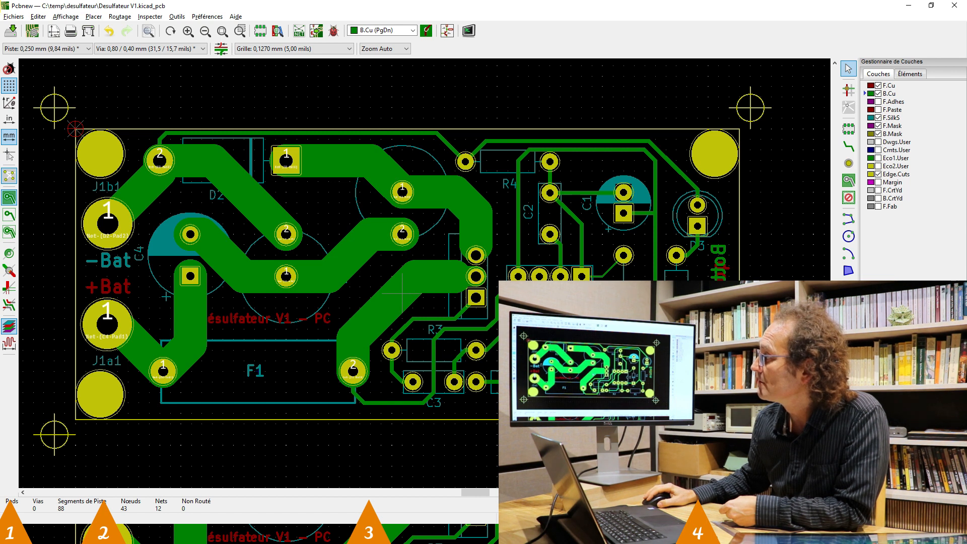
pyautogui.click(222, 251)
pyautogui.press('g')
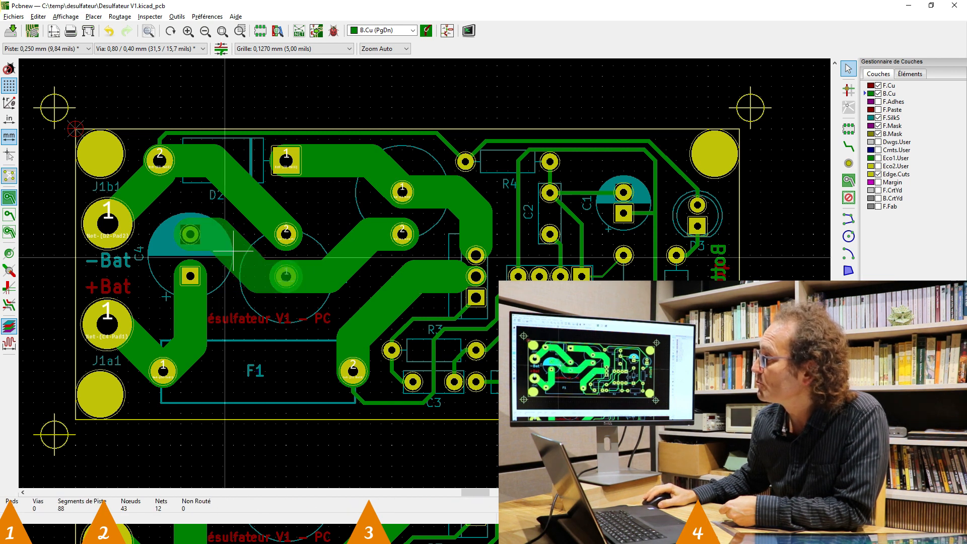
pyautogui.click(235, 254)
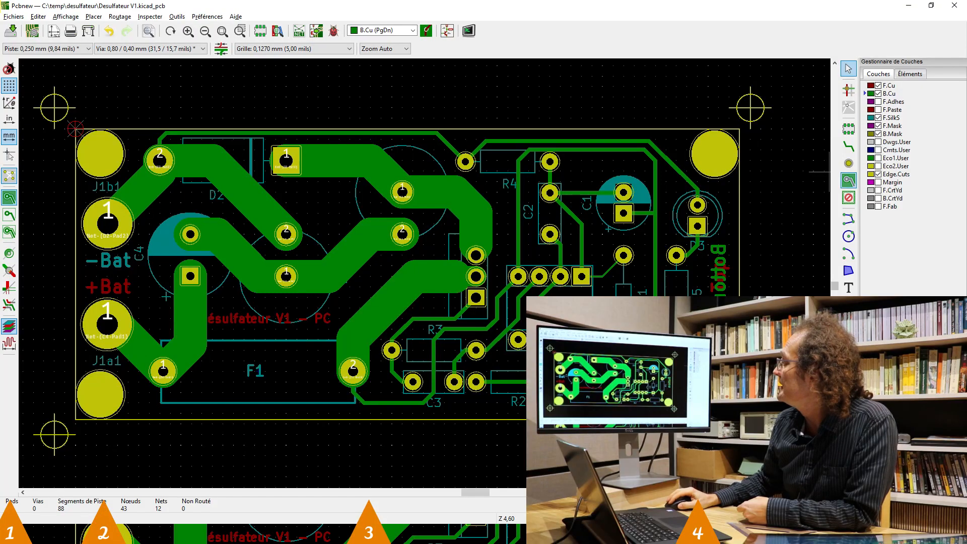
# Start a filled zone on B.Mask near pad J1b1, with its outline limited to 0, 90 and 45 degree lines.
pyautogui.click(849, 181)
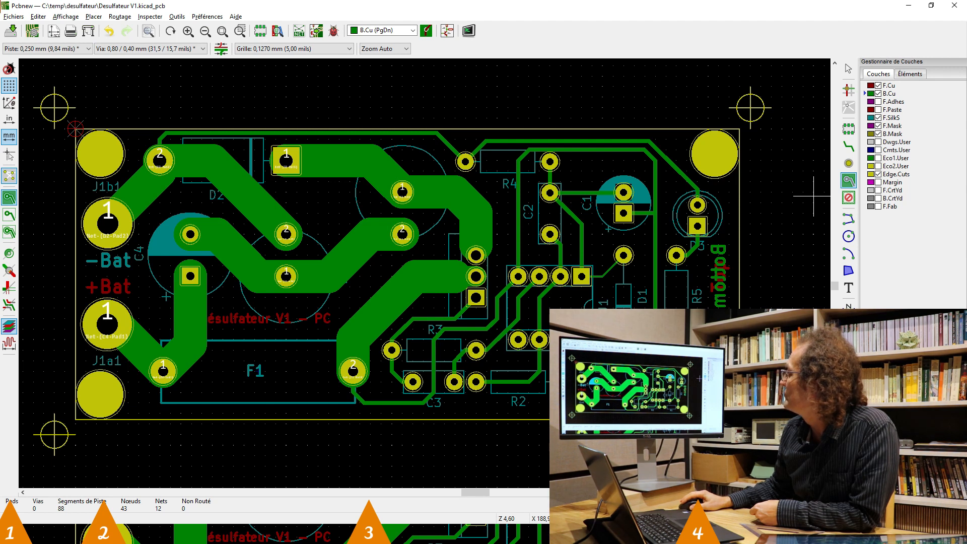
pyautogui.click(892, 133)
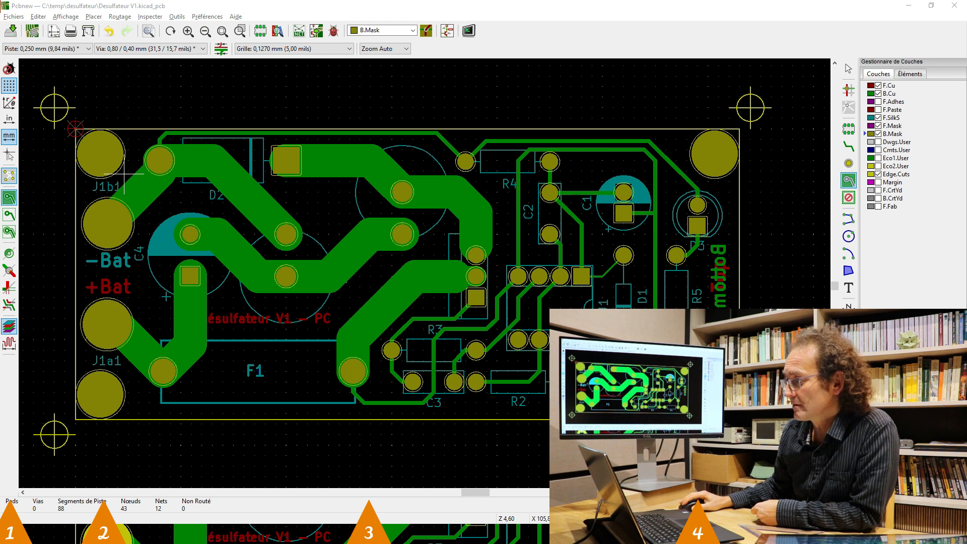
pyautogui.click(124, 174)
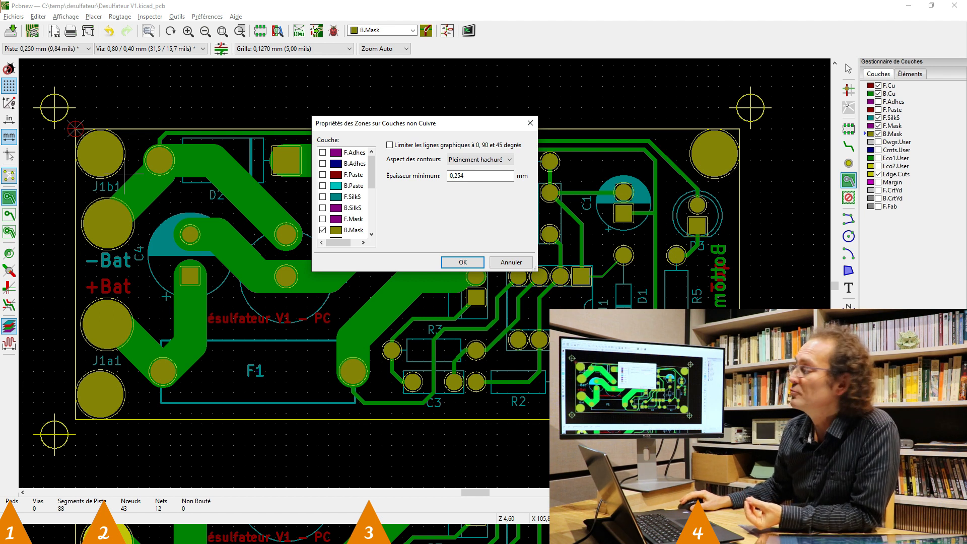
pyautogui.click(390, 146)
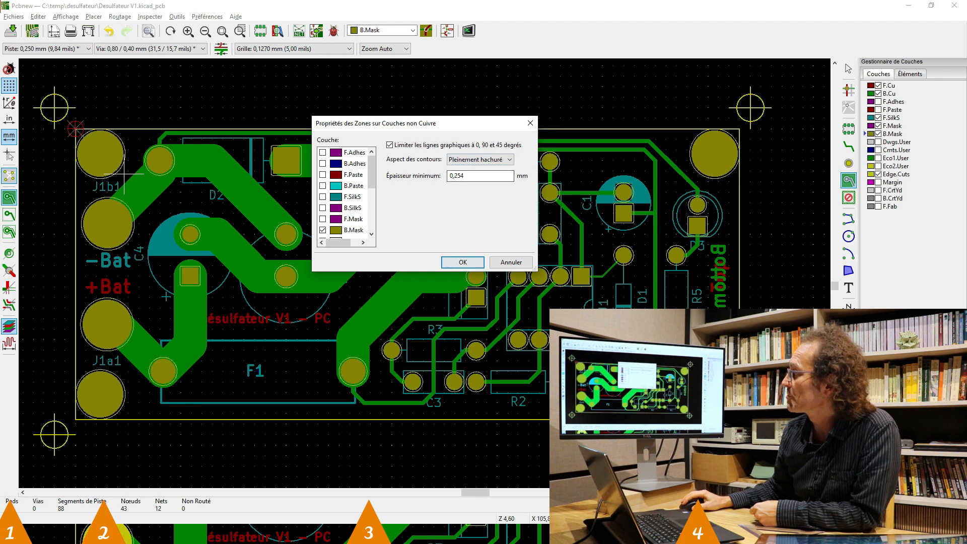
pyautogui.press('Return')
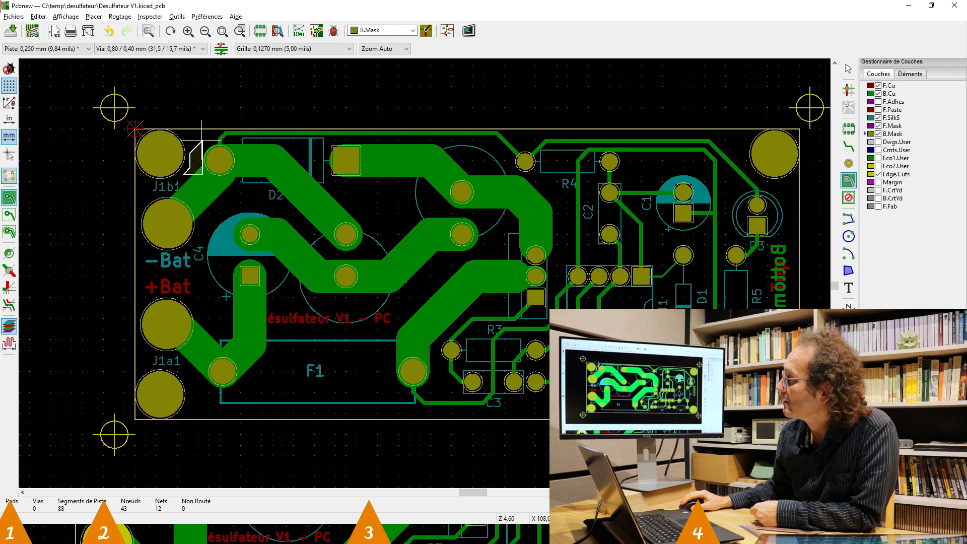
# Outline and close the B.Mask zone around the wide power tracks and battery pads, and make B.Cu the active layer.
pyautogui.moveTo(211, 141); pyautogui.dragTo(431, 141)
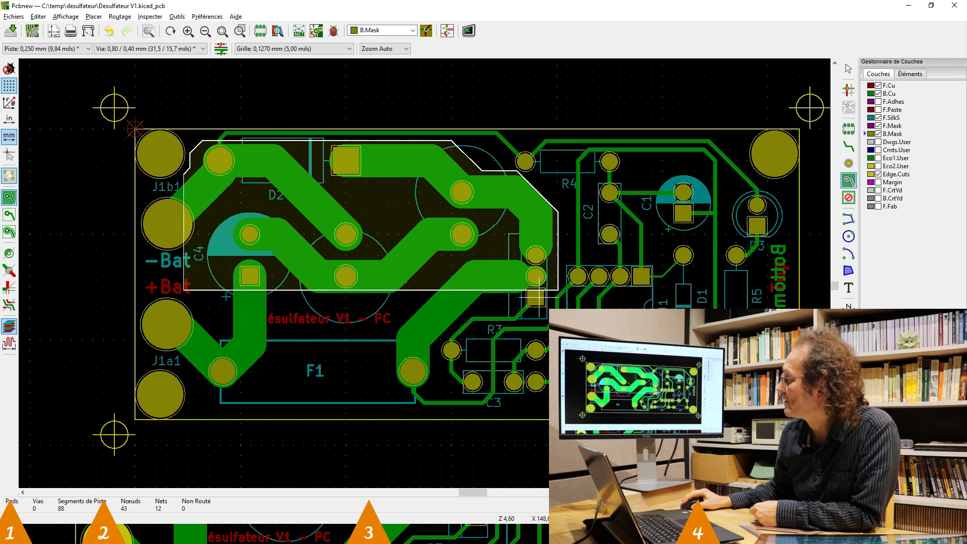
pyautogui.click(558, 287)
pyautogui.click(488, 297)
pyautogui.click(437, 348)
pyautogui.click(437, 388)
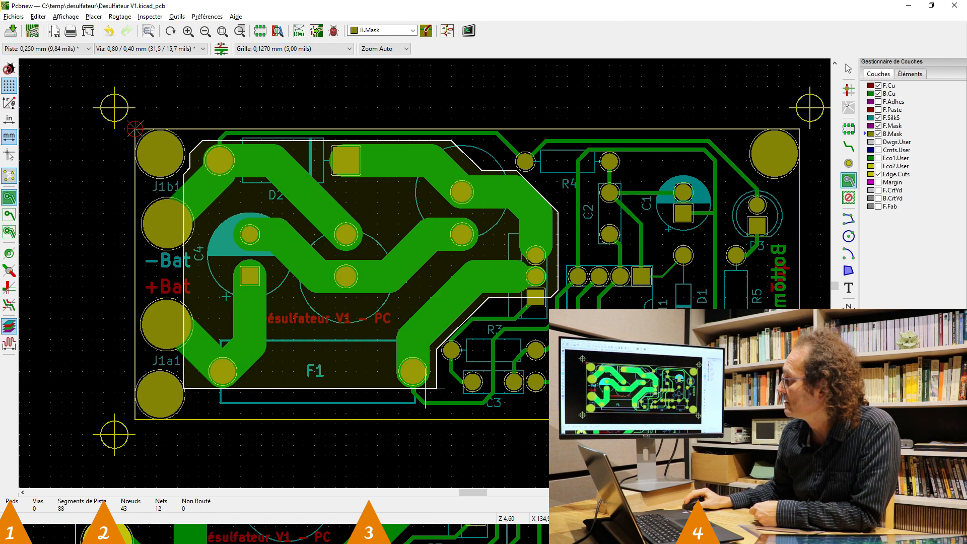
pyautogui.click(203, 389)
pyautogui.click(138, 358)
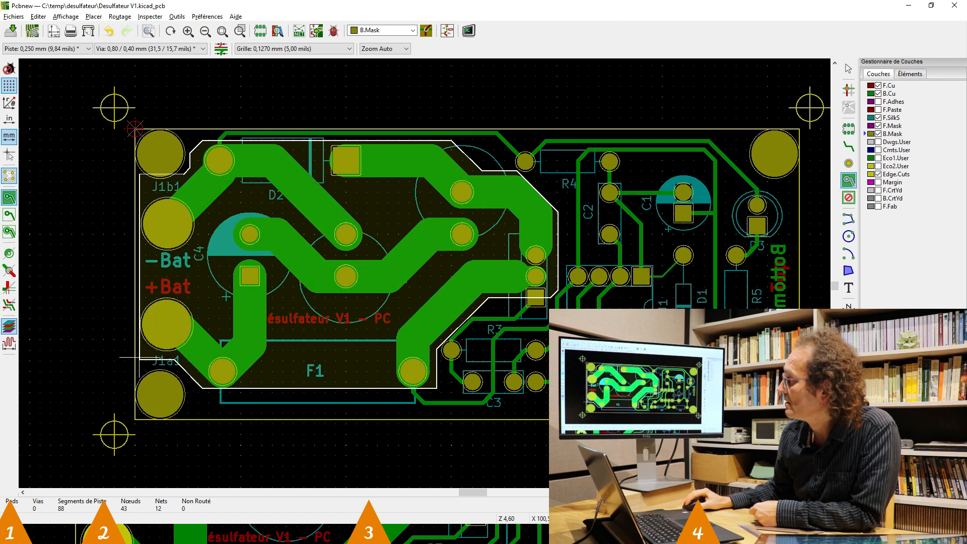
pyautogui.click(138, 174)
pyautogui.click(190, 174)
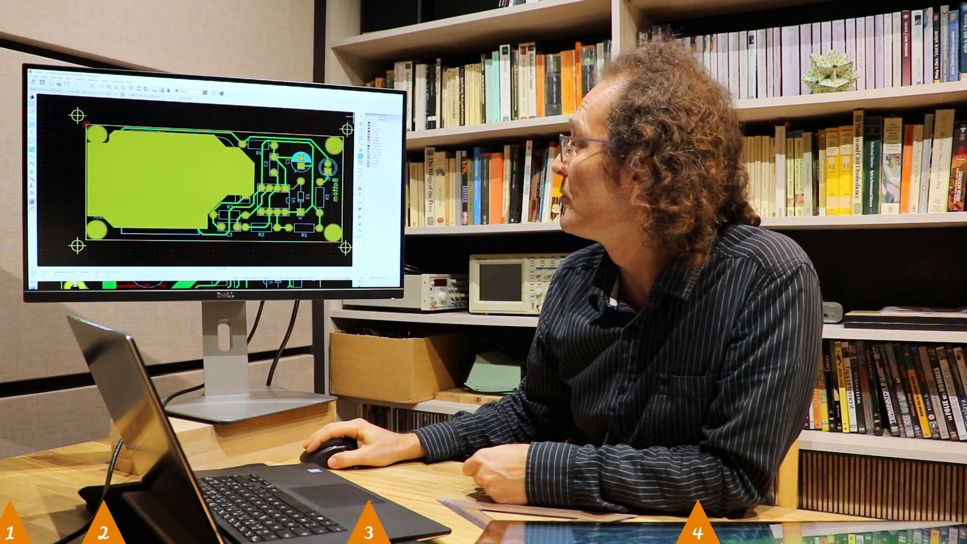
pyautogui.click(375, 126)
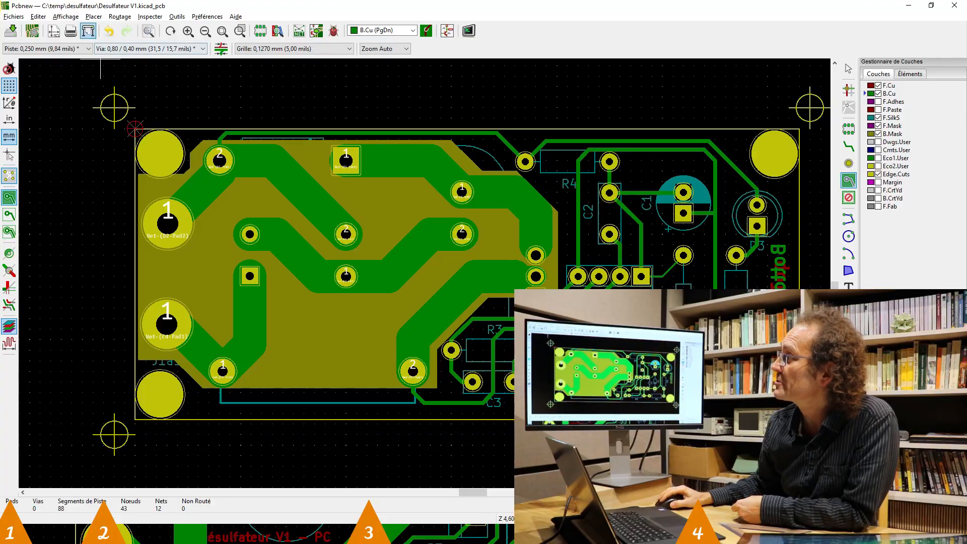
# Plot the copper, F.SilkS, solder mask and Edge.Cuts layers in Gerber format to the gerber/ folder.
pyautogui.click(14, 16)
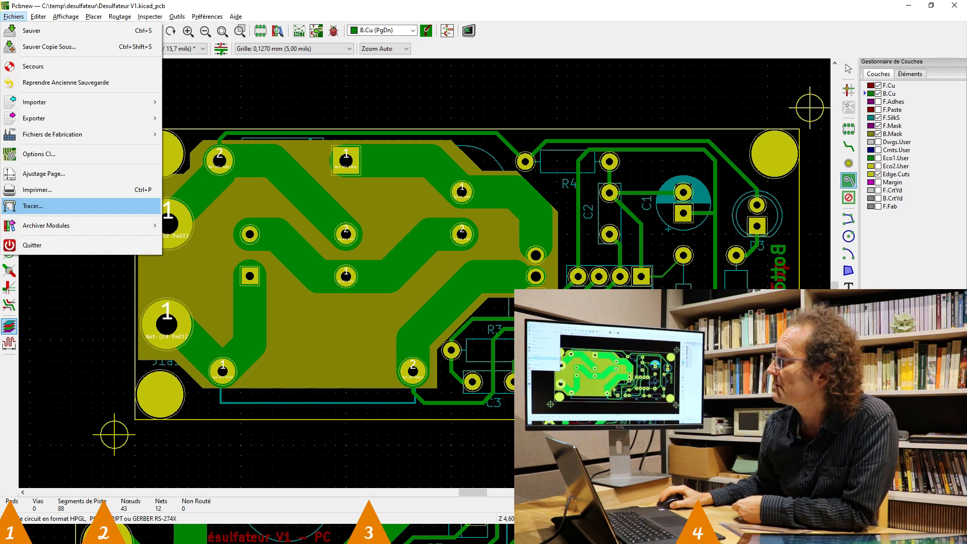
pyautogui.click(33, 205)
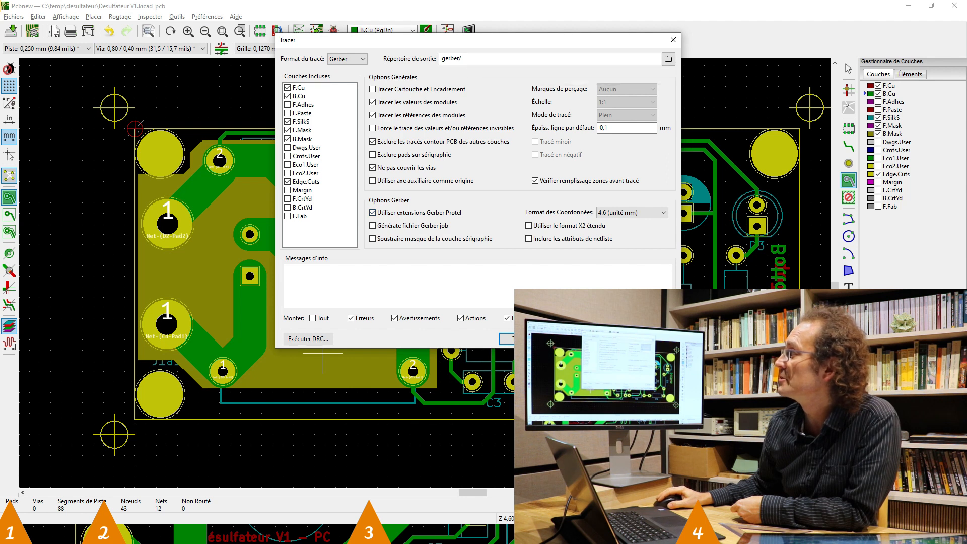
pyautogui.click(506, 339)
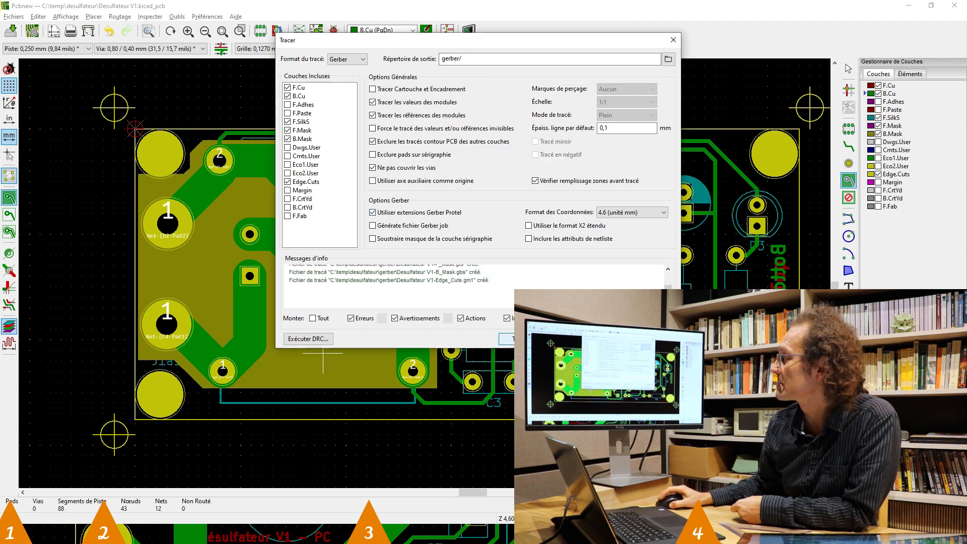
pyautogui.press('Escape')
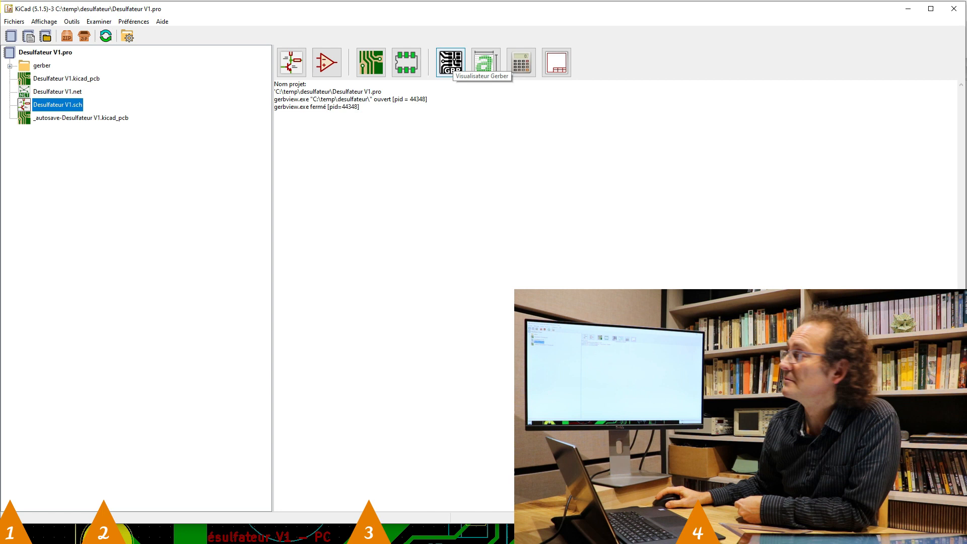
# Switch to GerbView and load all the Gerber and drill plot files of the board.
pyautogui.click(451, 63)
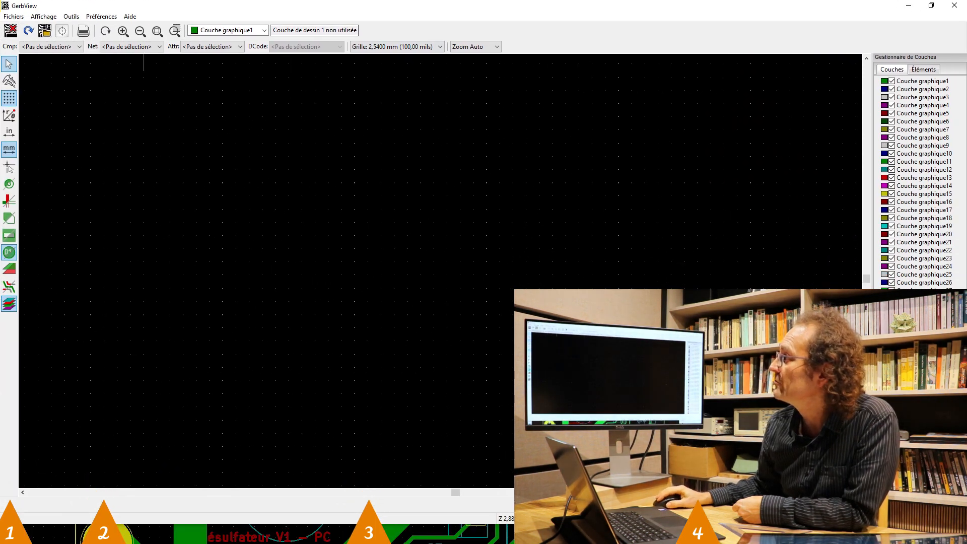
pyautogui.click(14, 16)
pyautogui.click(51, 30)
pyautogui.moveTo(222, 185); pyautogui.dragTo(124, 85)
pyautogui.press('Return')
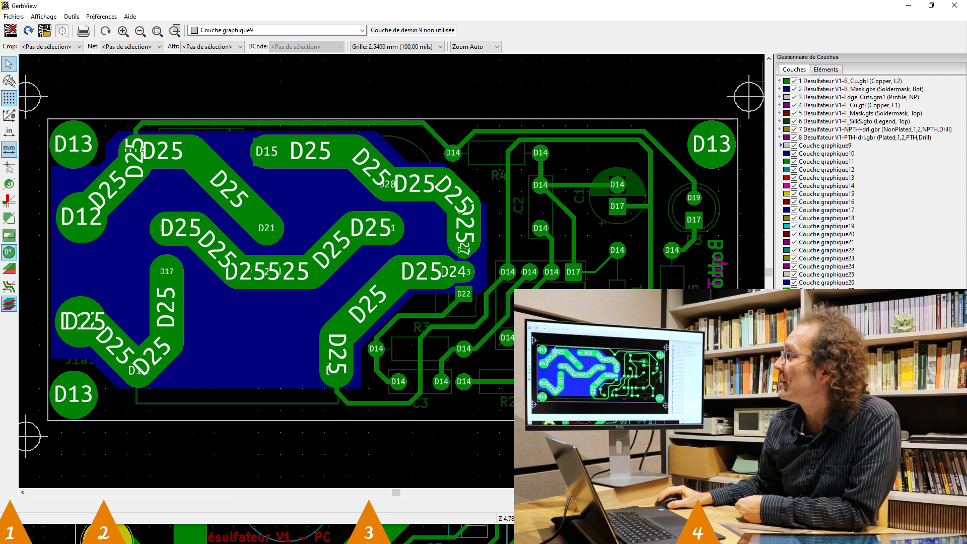
# Bring the B_Mask layer to the front and hide Edge_Cuts, F_Cu and F_SilkS to inspect the solder mask opening.
pyautogui.click(856, 89)
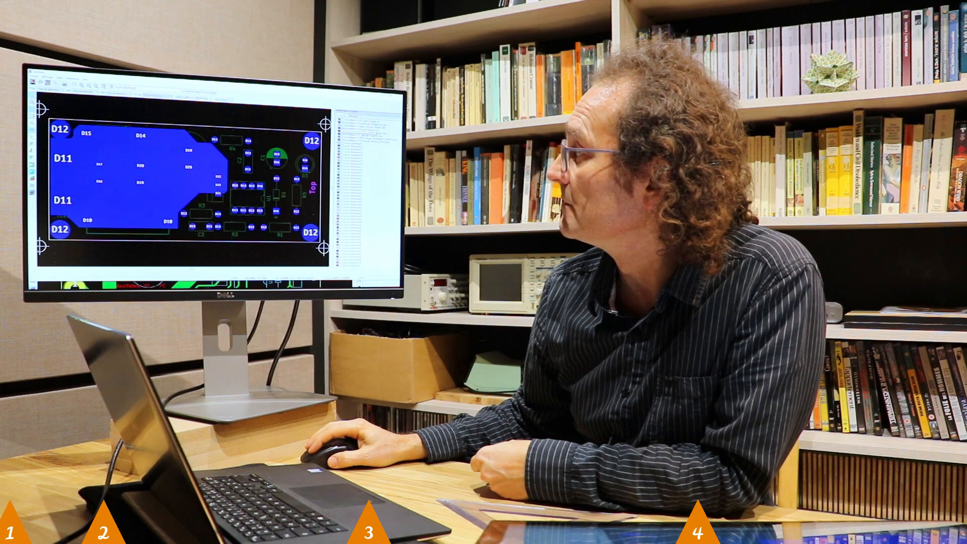
pyautogui.click(344, 127)
pyautogui.click(340, 132)
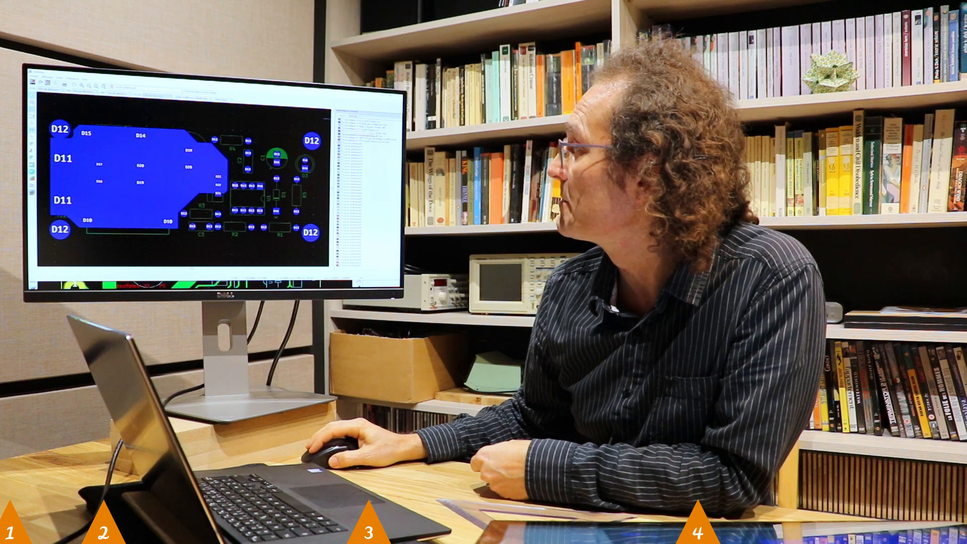
pyautogui.click(340, 136)
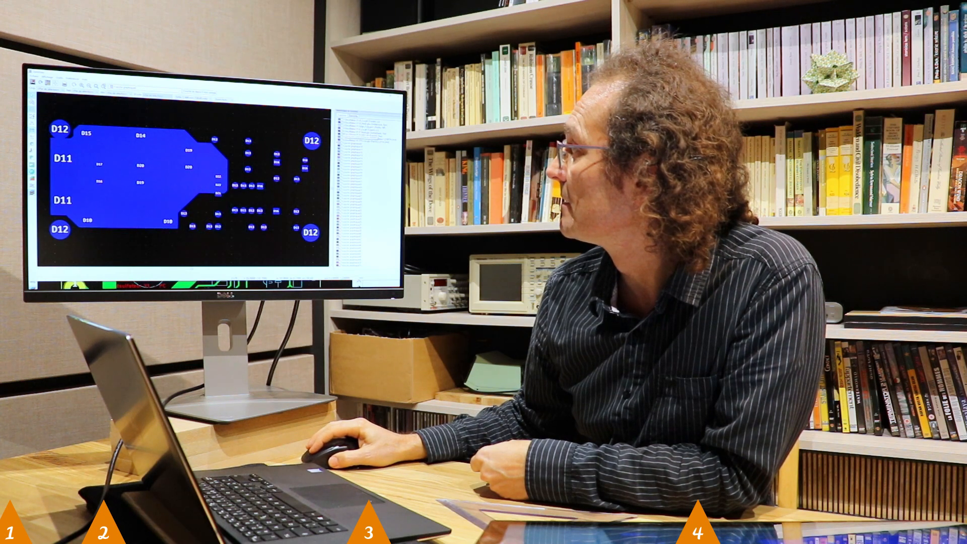